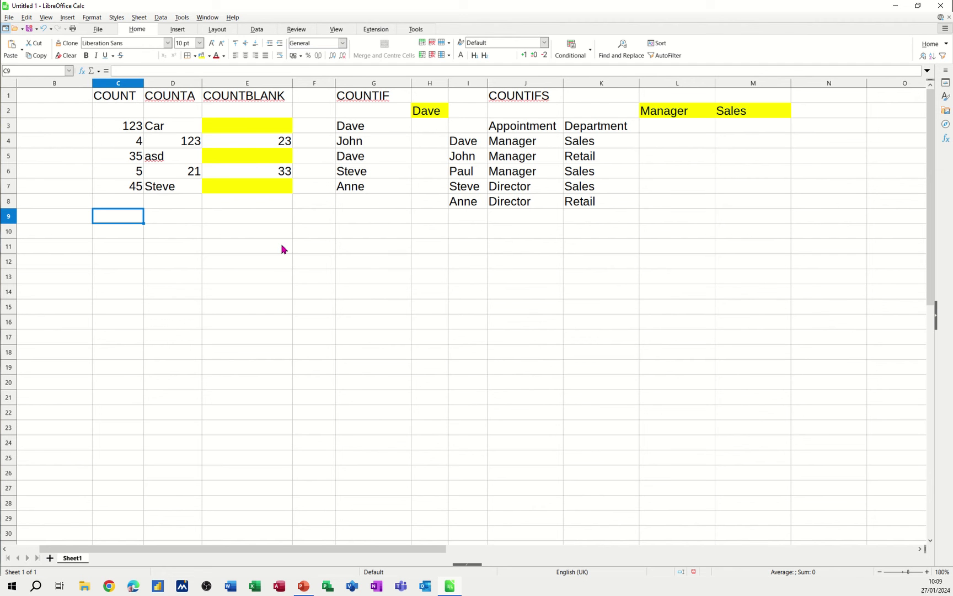
Enter =COUNT(C3:C7) in C9 so it shows 5.
{"action": "type", "text": "=count"}
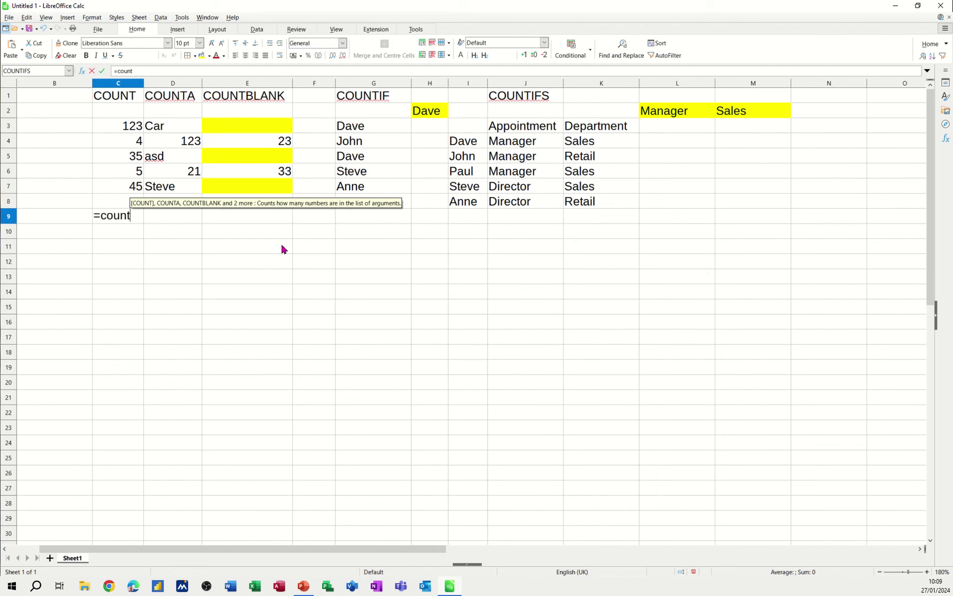
{"action": "type", "text": "("}
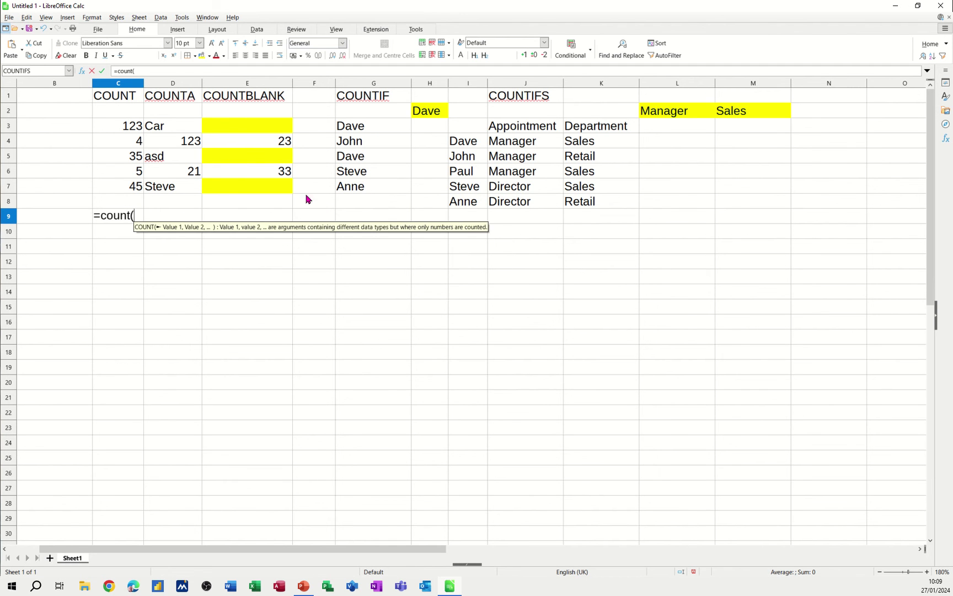
{"action": "left_click_drag", "start_coordinate": [106, 130], "coordinate": [109, 186]}
{"action": "type", "text": ")"}
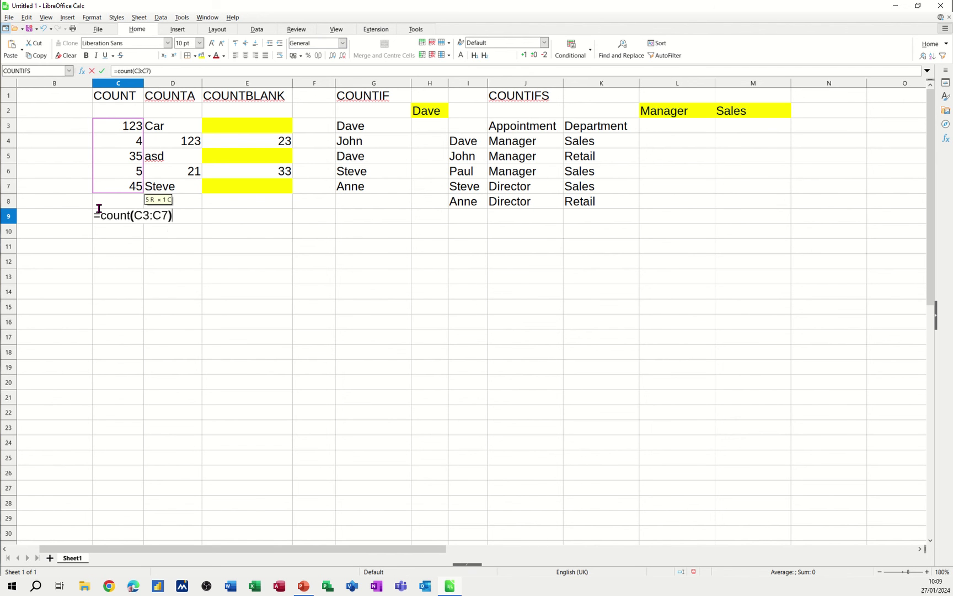
{"action": "left_click", "coordinate": [102, 72]}
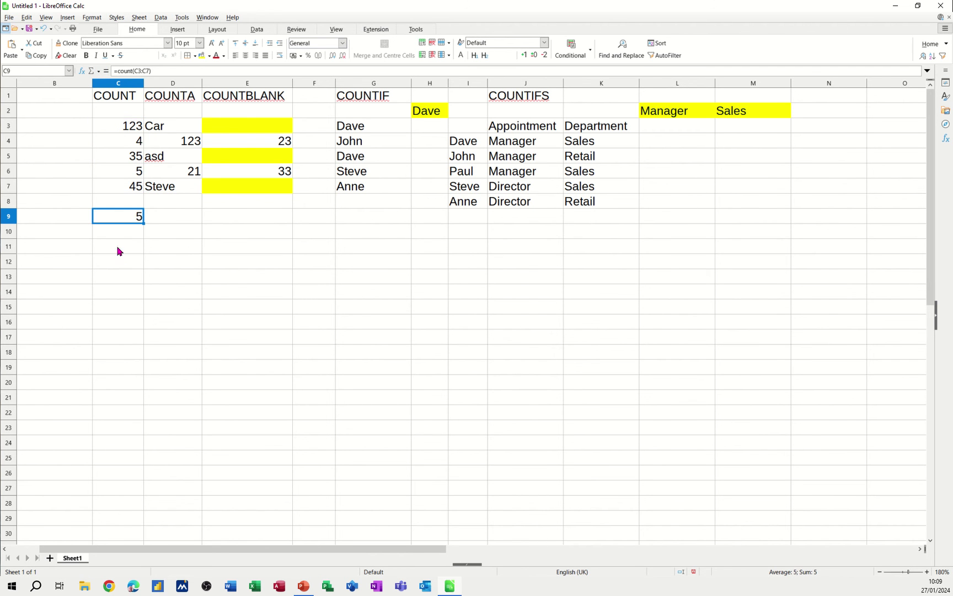
Test the count by entering w in C5, then replace it with 2.
{"action": "left_click", "coordinate": [108, 156]}
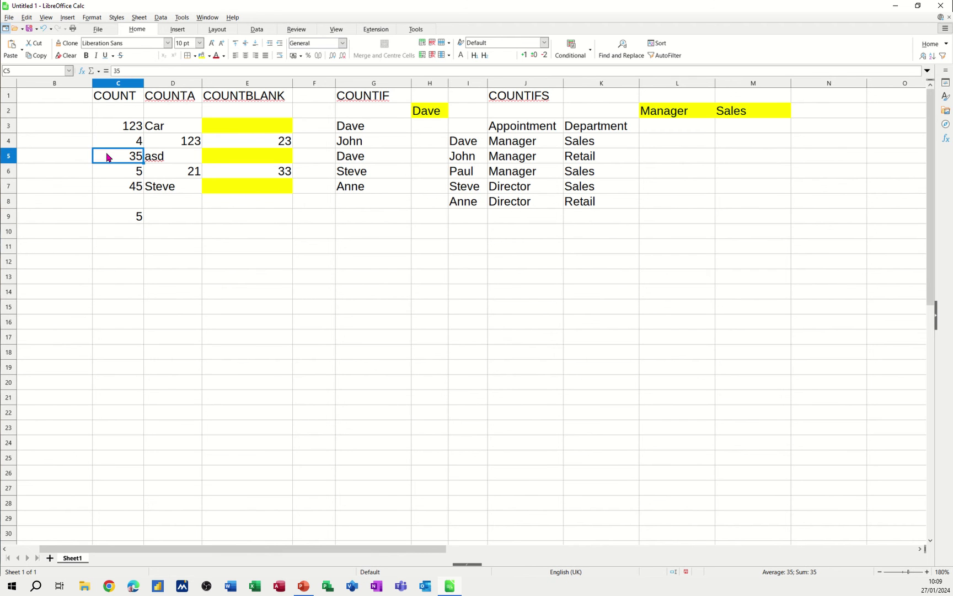
{"action": "type", "text": "w"}
{"action": "key", "text": "Return"}
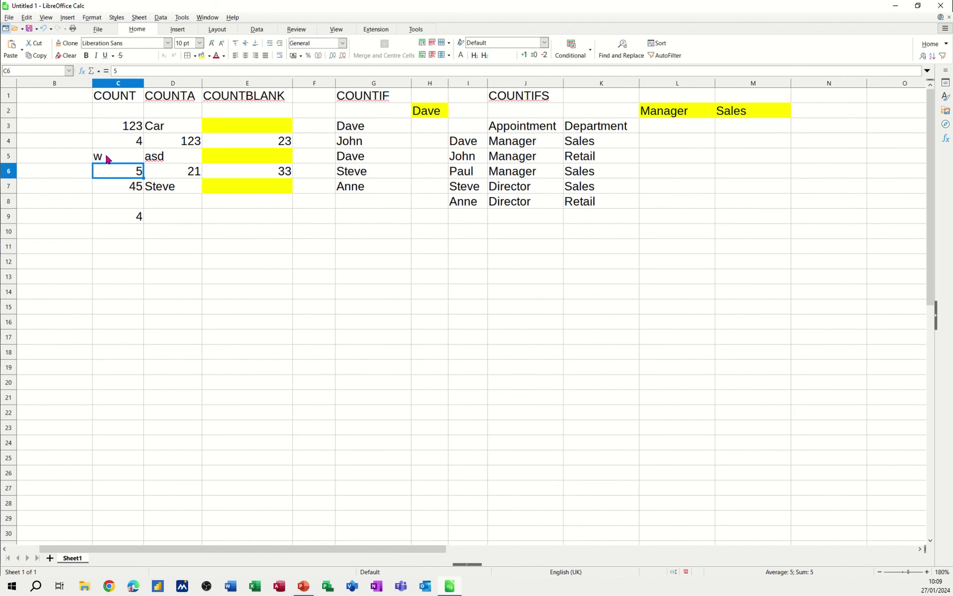
{"action": "left_click", "coordinate": [106, 159]}
{"action": "type", "text": "2"}
{"action": "key", "text": "Return"}
{"action": "left_click", "coordinate": [114, 204]}
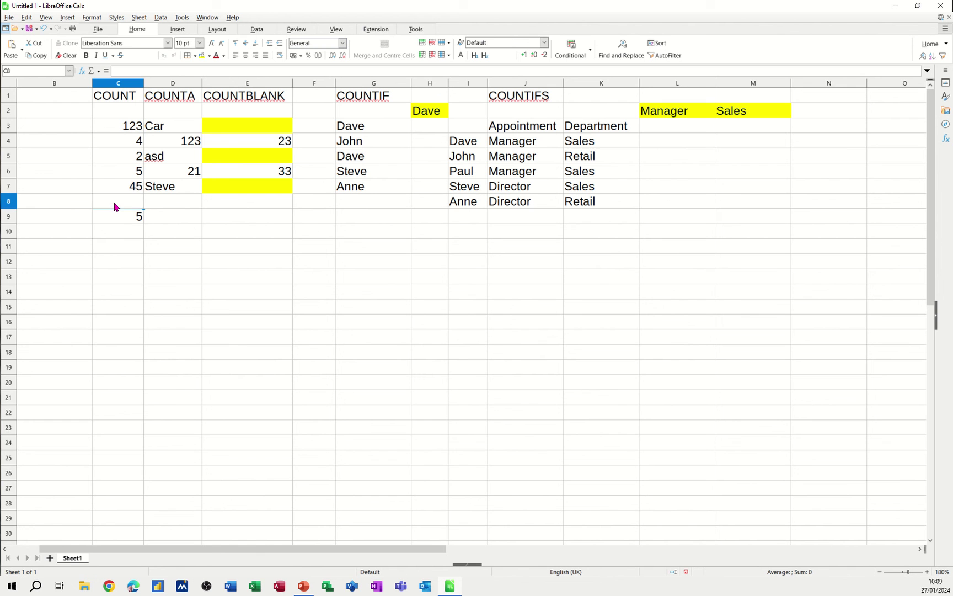
{"action": "left_click", "coordinate": [122, 216]}
{"action": "left_click", "coordinate": [162, 216]}
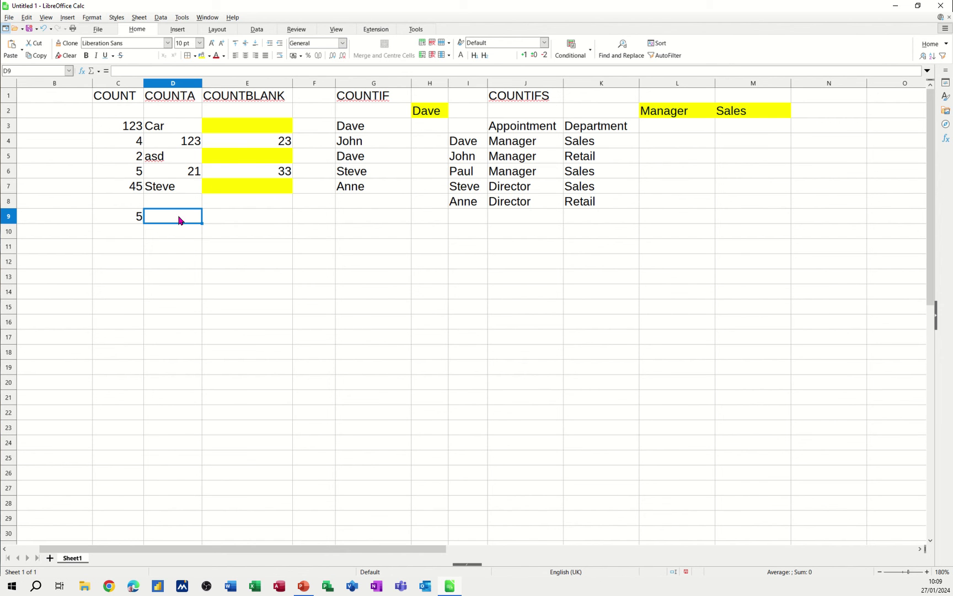
Enter =COUNTA(D3:D7) in D9 to count the mixed text and number entries.
{"action": "type", "text": "="}
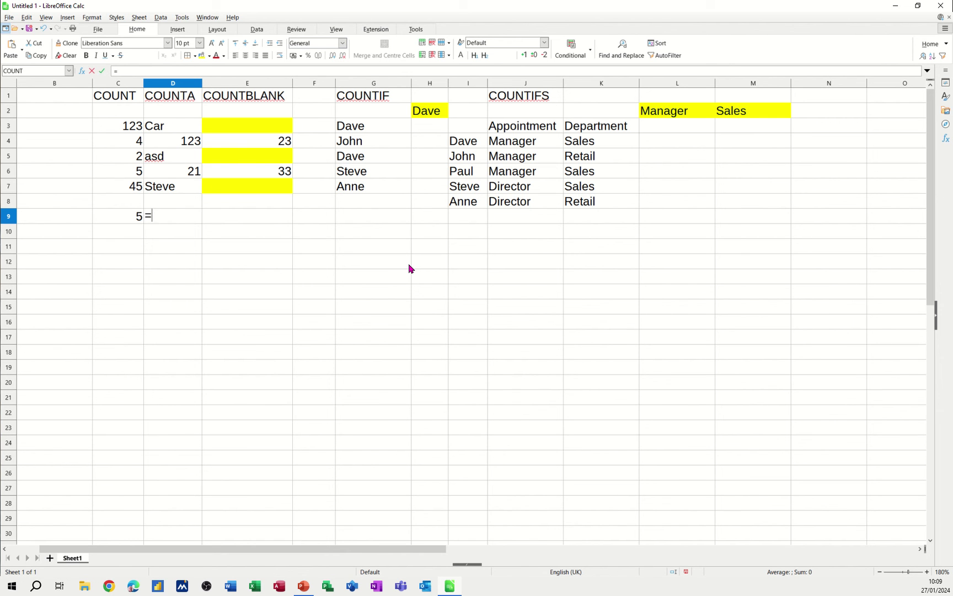
{"action": "type", "text": "counta("}
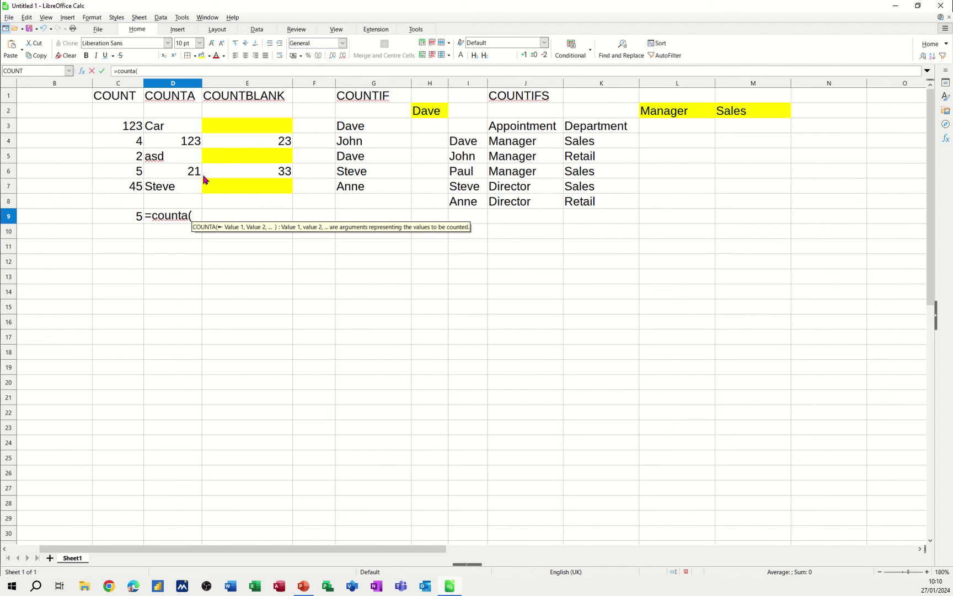
{"action": "left_click_drag", "start_coordinate": [172, 132], "coordinate": [168, 202]}
{"action": "type", "text": ")"}
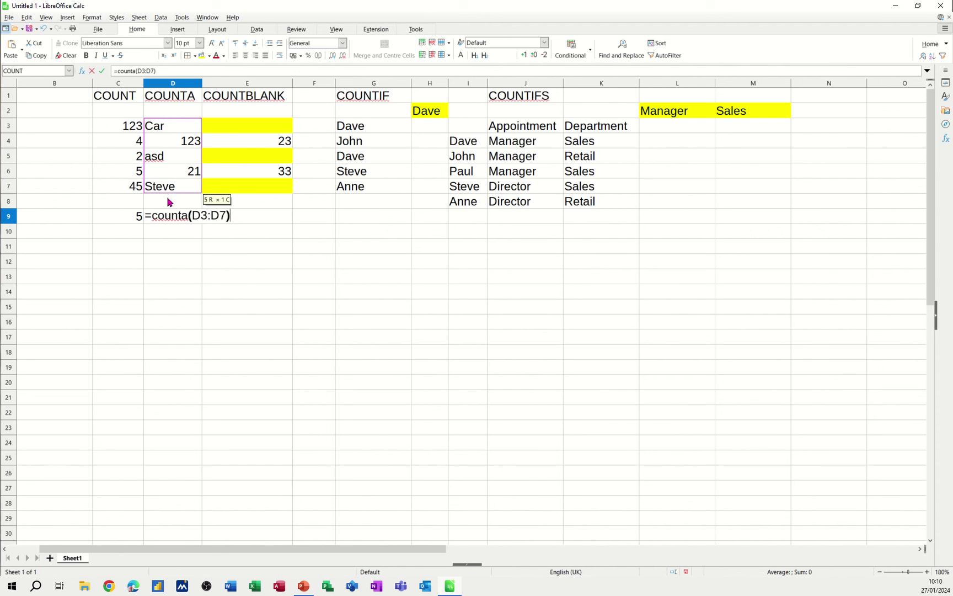
{"action": "left_click", "coordinate": [101, 71]}
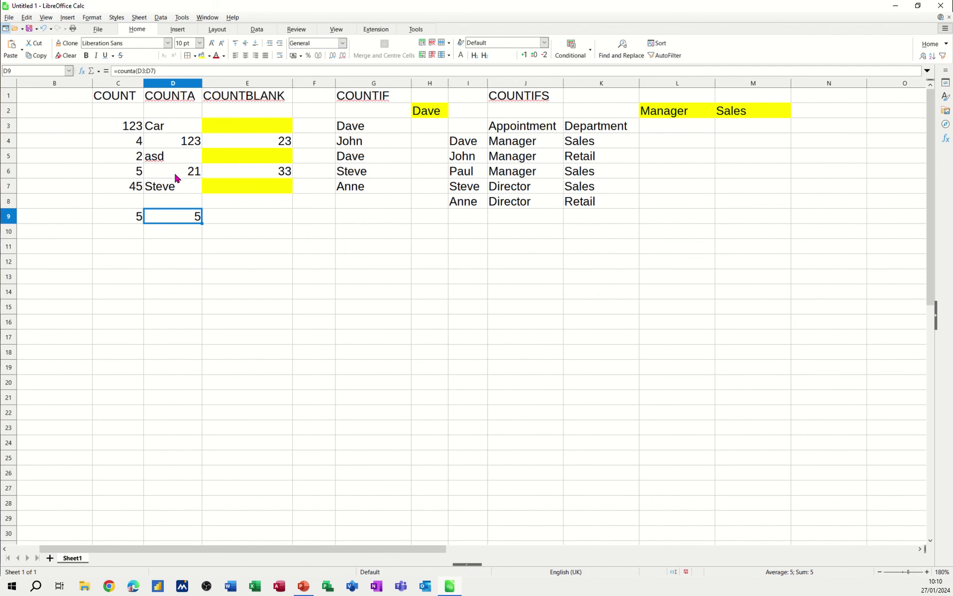
Enter =COUNTBLANK(E3:E7) in E9 so it returns 3 for the empty cells.
{"action": "left_click", "coordinate": [252, 219]}
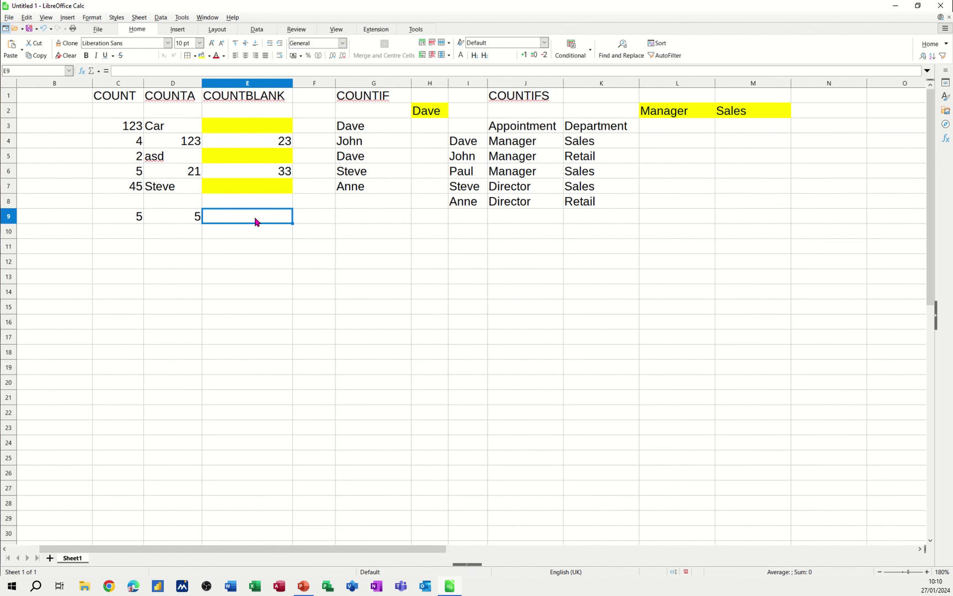
{"action": "type", "text": "=co"}
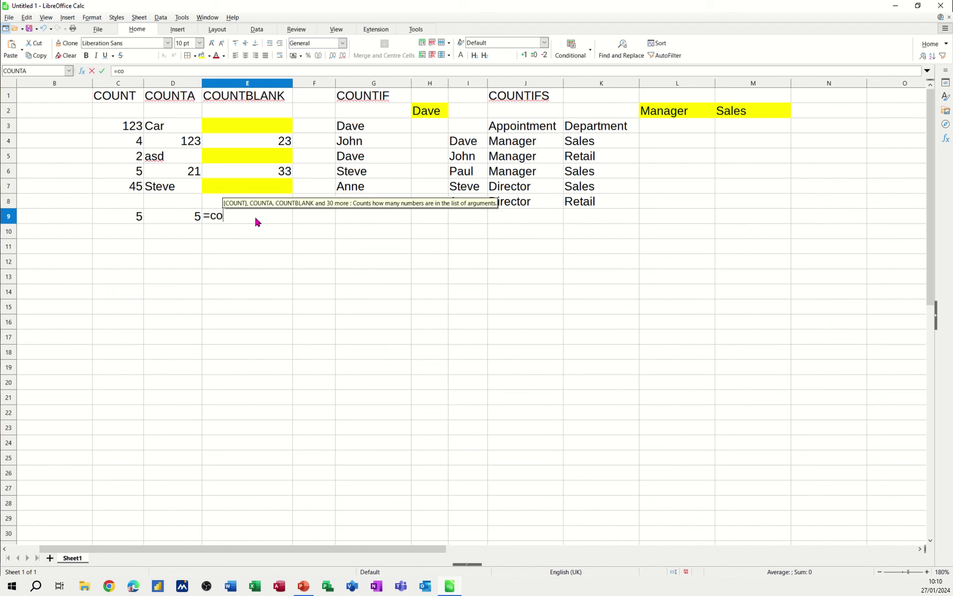
{"action": "type", "text": "untblank("}
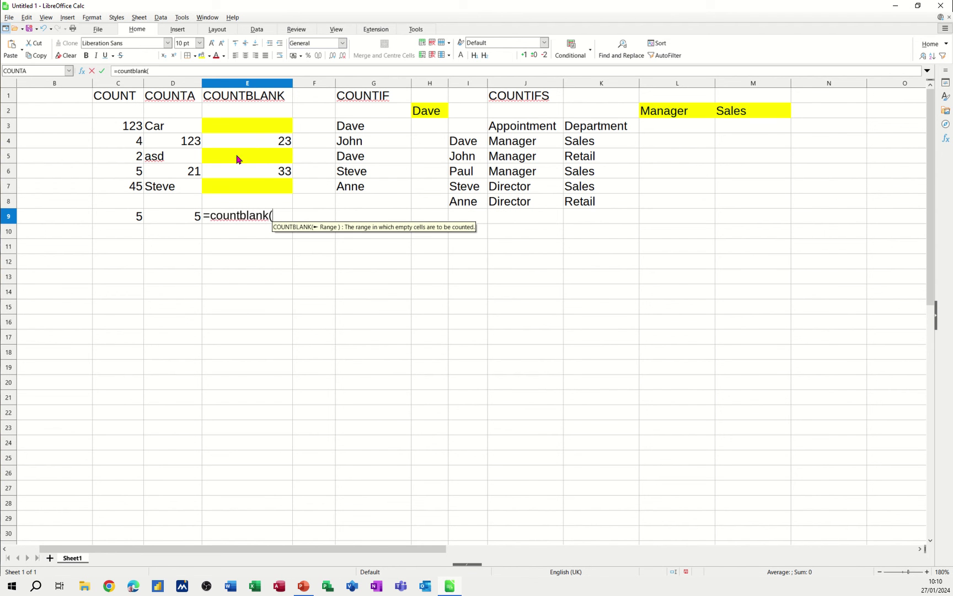
{"action": "left_click_drag", "start_coordinate": [253, 130], "coordinate": [262, 190]}
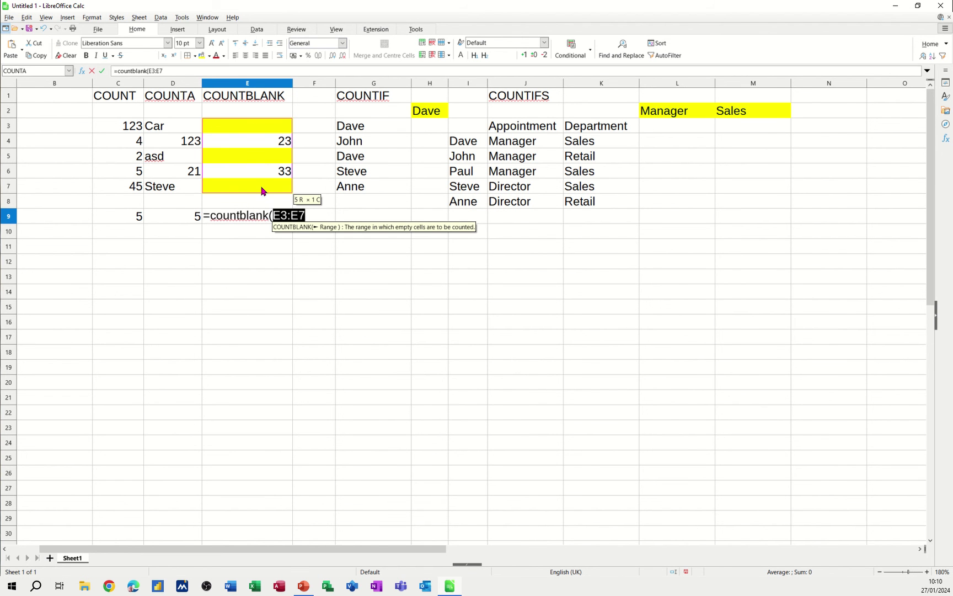
{"action": "type", "text": ")"}
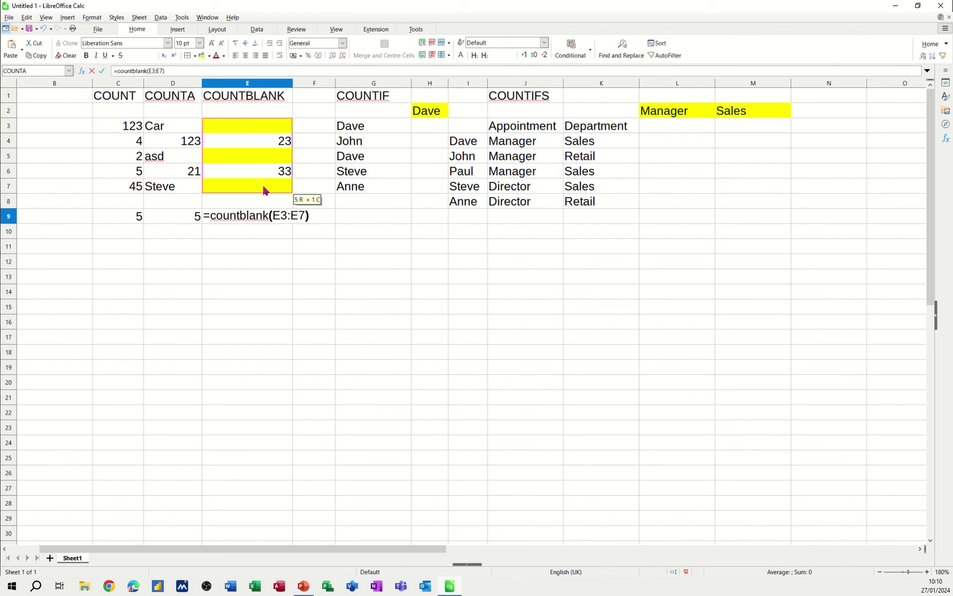
{"action": "left_click", "coordinate": [103, 74]}
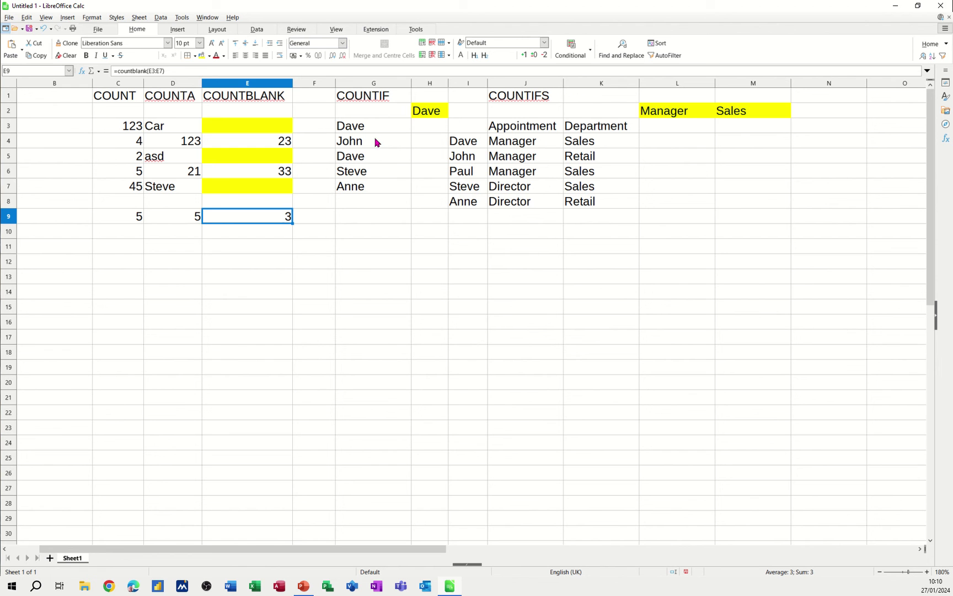
Enter =COUNTIF(G3:G7,H2) in G9 so it counts the two Dave entries.
{"action": "left_click", "coordinate": [364, 221]}
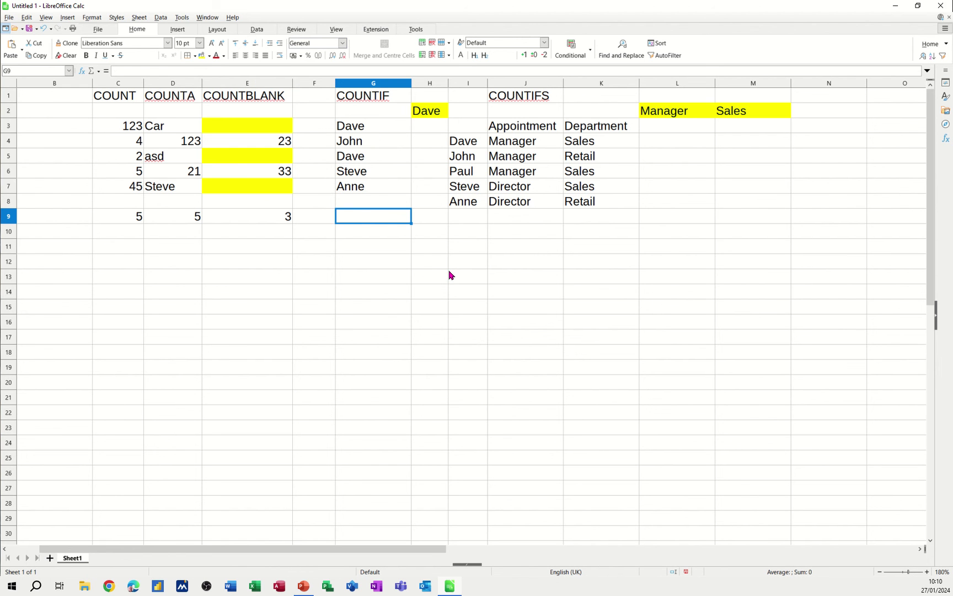
{"action": "type", "text": "=c"}
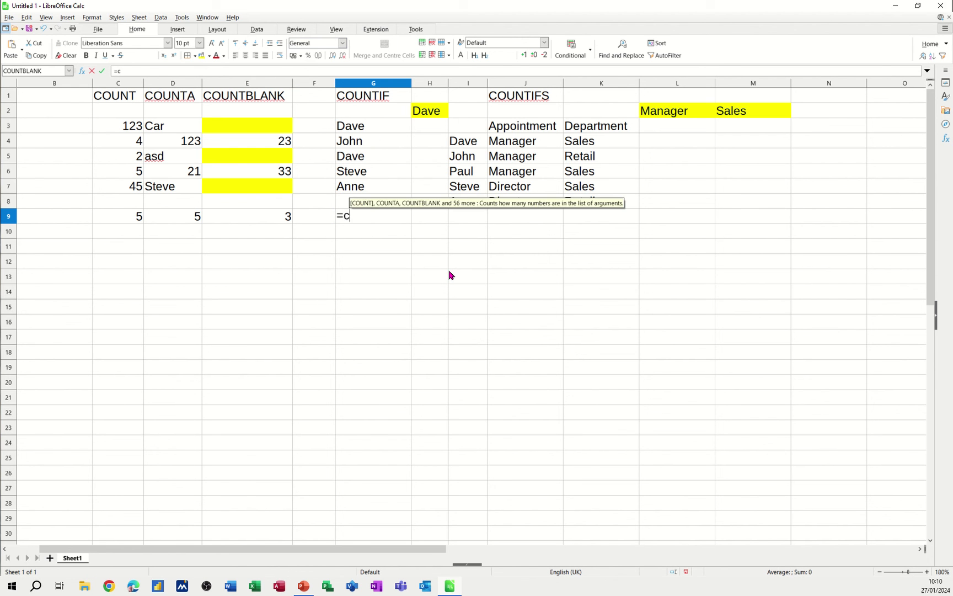
{"action": "type", "text": "ountif"}
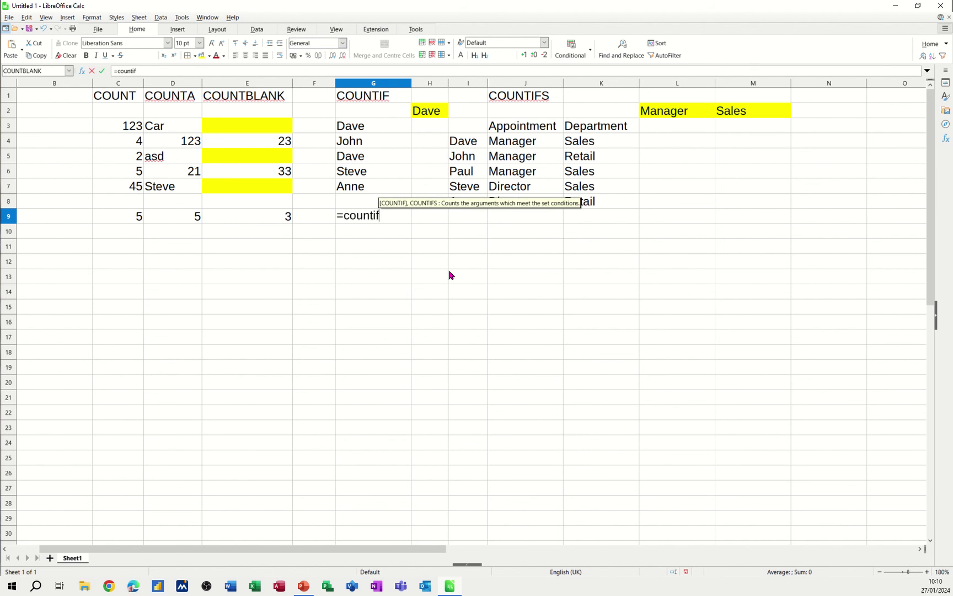
{"action": "type", "text": "("}
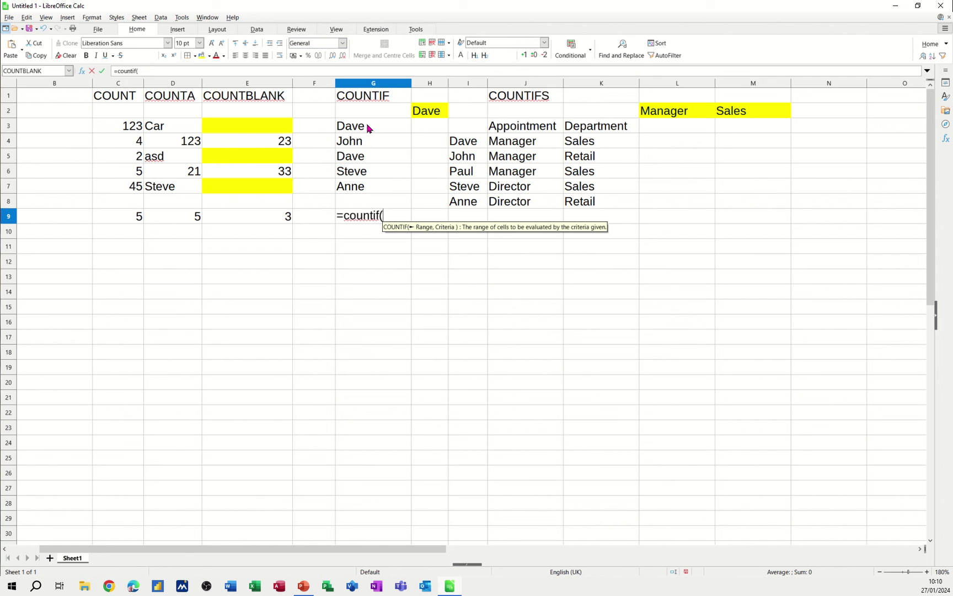
{"action": "left_click_drag", "start_coordinate": [368, 128], "coordinate": [373, 187]}
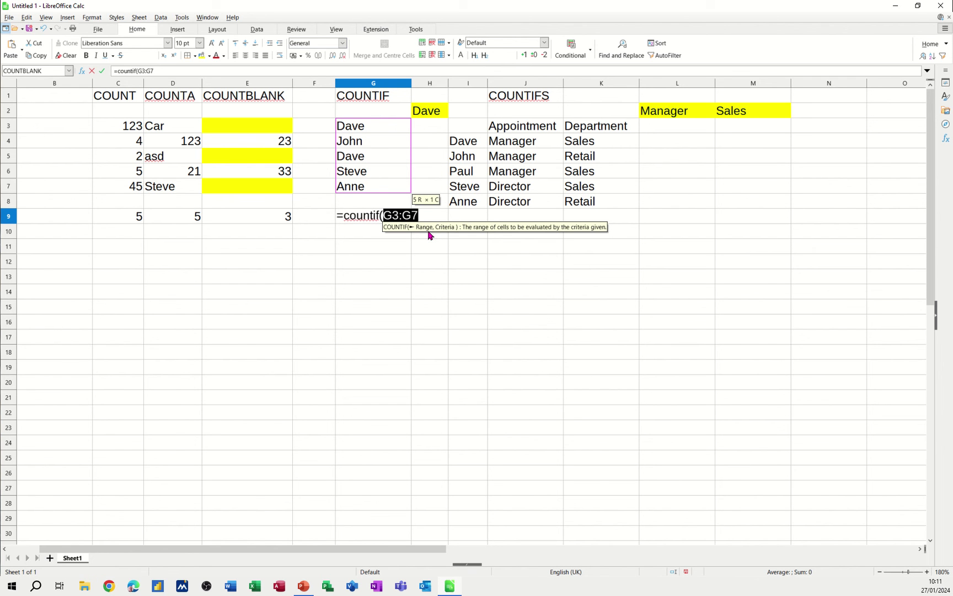
{"action": "type", "text": ","}
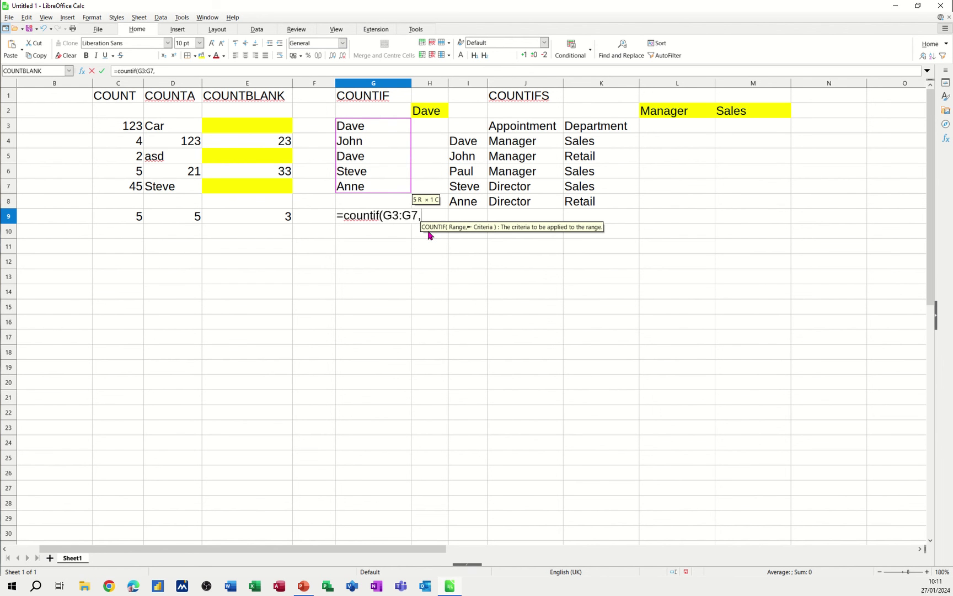
{"action": "left_click", "coordinate": [430, 116]}
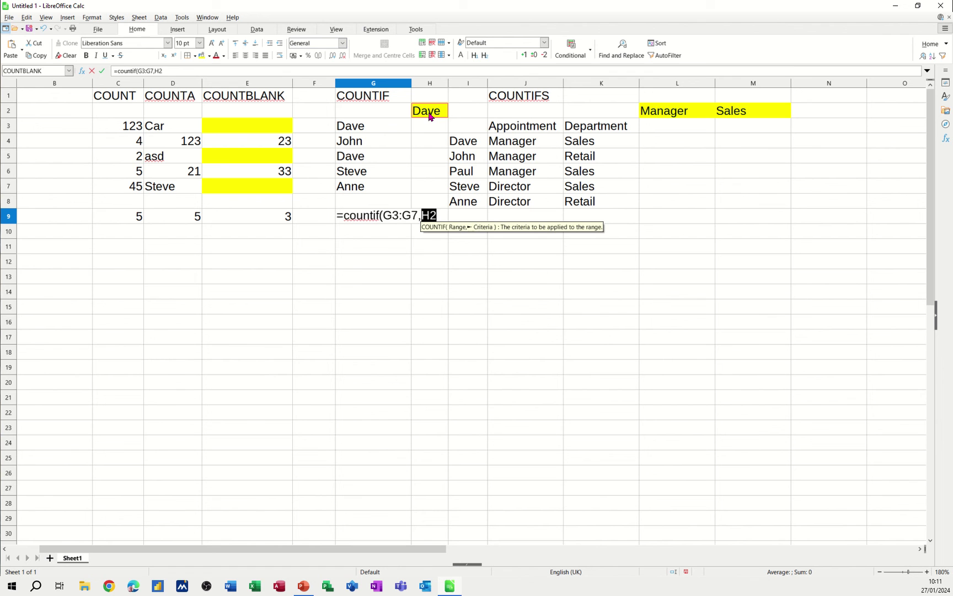
{"action": "type", "text": ")"}
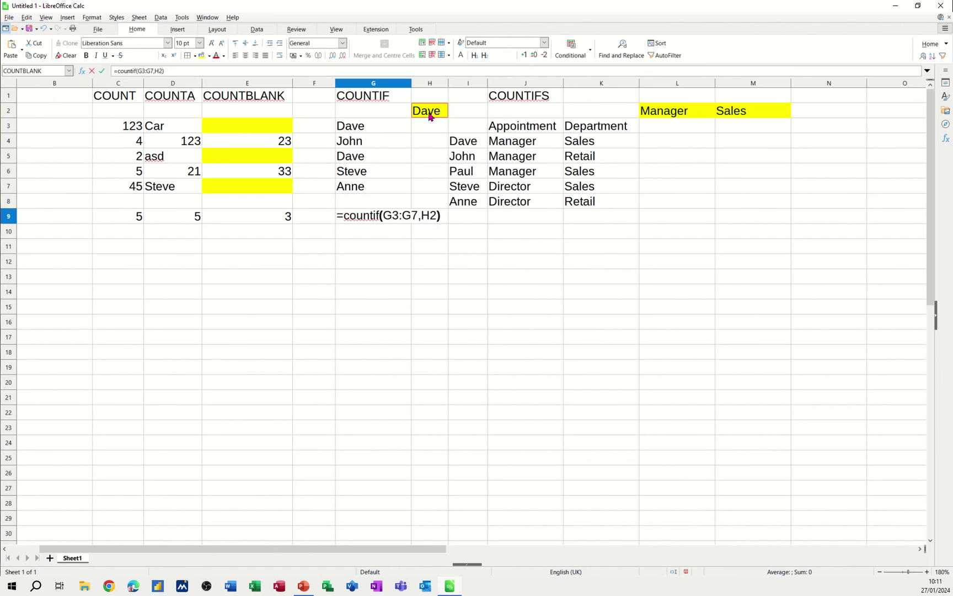
{"action": "left_click", "coordinate": [102, 72]}
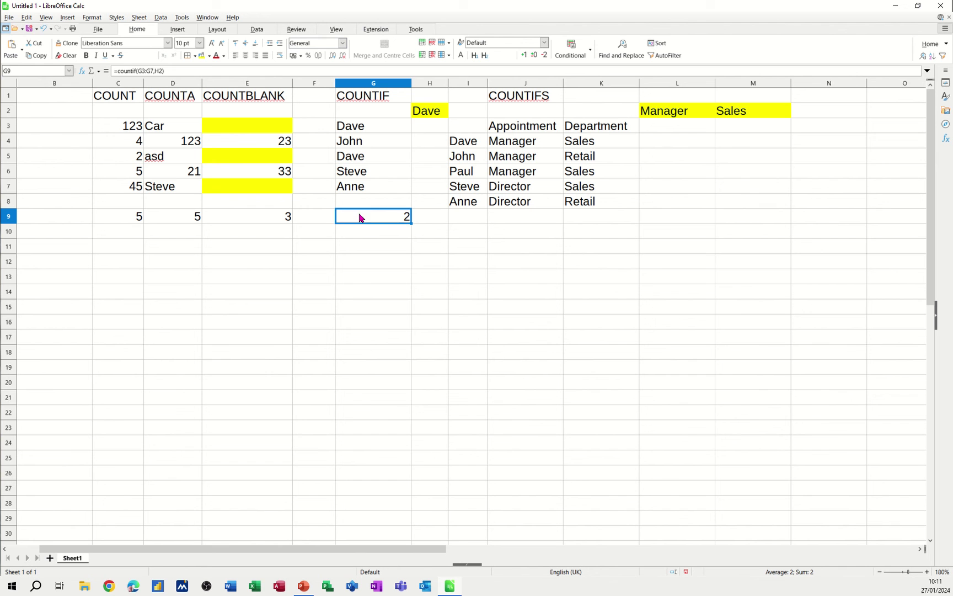
{"action": "left_click", "coordinate": [428, 116]}
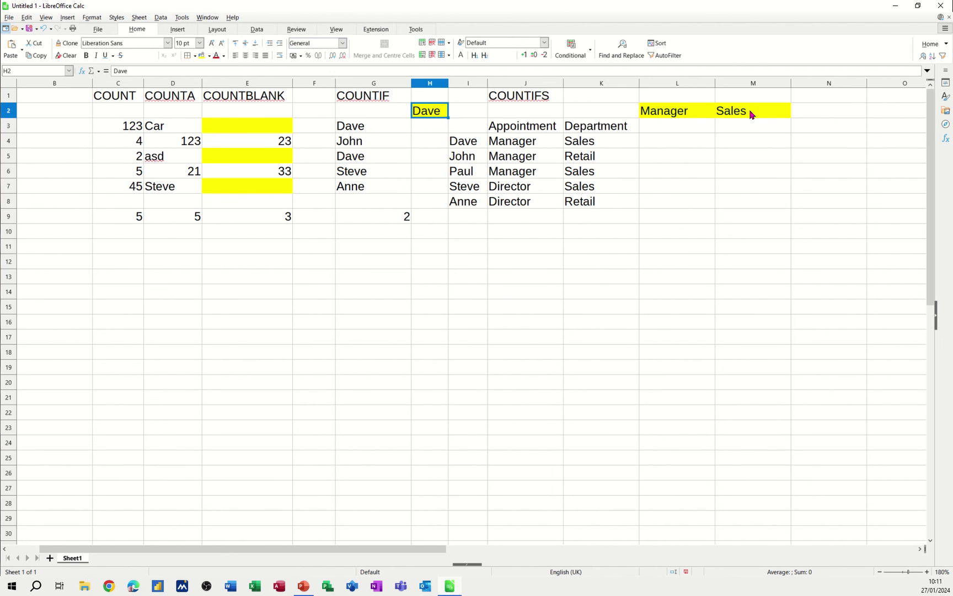
Enter =COUNTIFS(J4:J8,L2,K4:K8,M2) in L3, counting managers in Sales.
{"action": "left_click", "coordinate": [661, 132]}
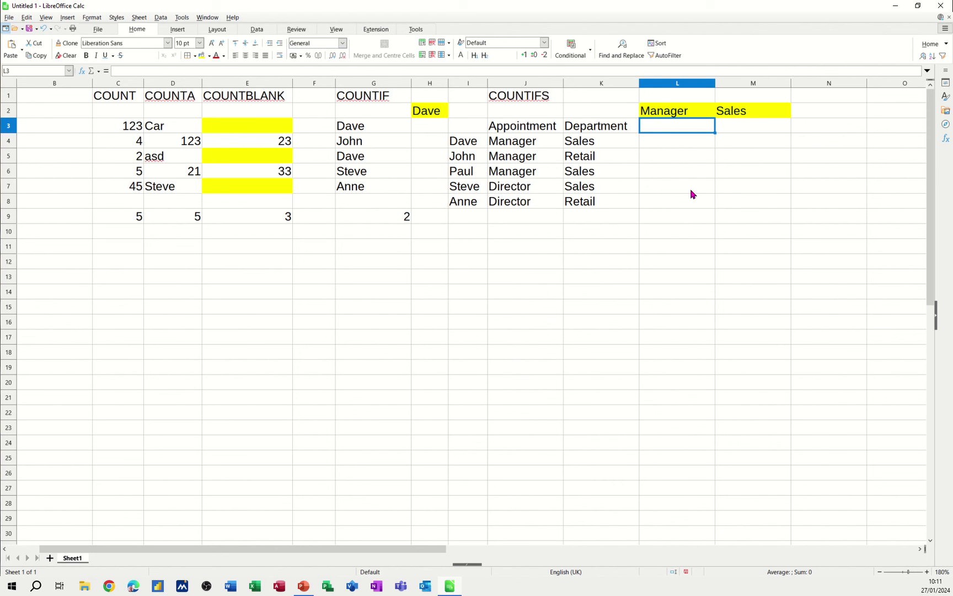
{"action": "type", "text": "=count"}
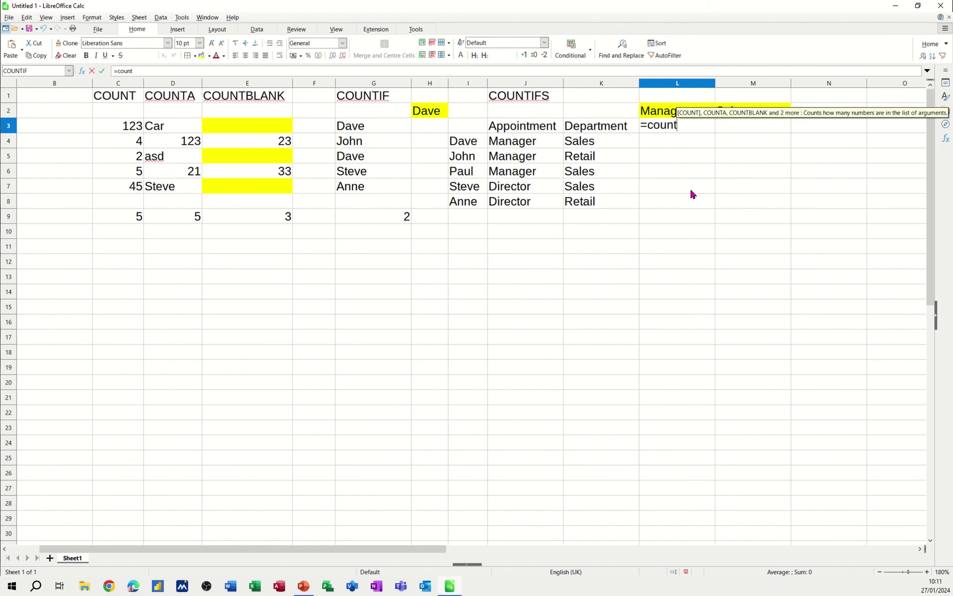
{"action": "type", "text": "ifs"}
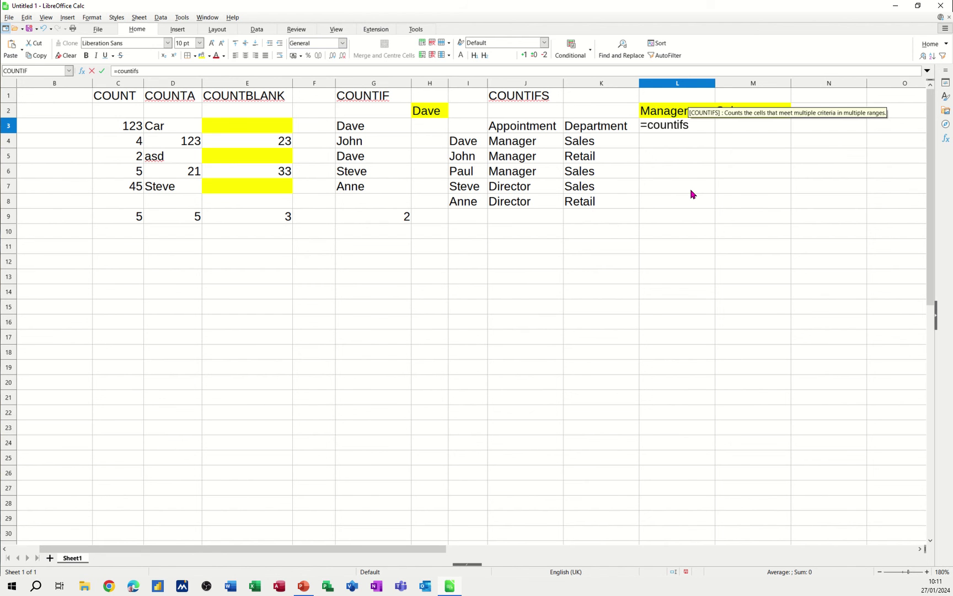
{"action": "type", "text": "("}
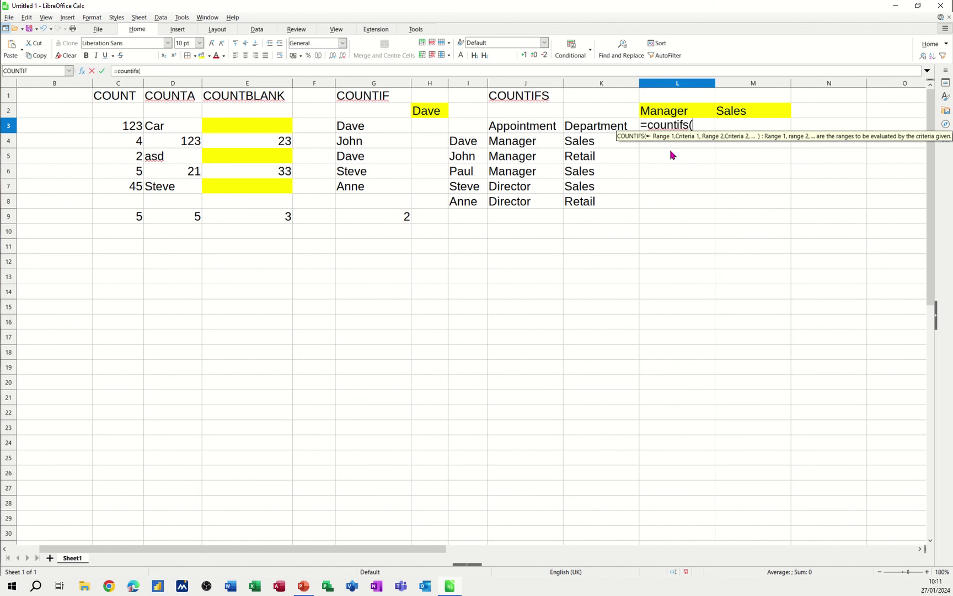
{"action": "left_click_drag", "start_coordinate": [521, 145], "coordinate": [518, 200]}
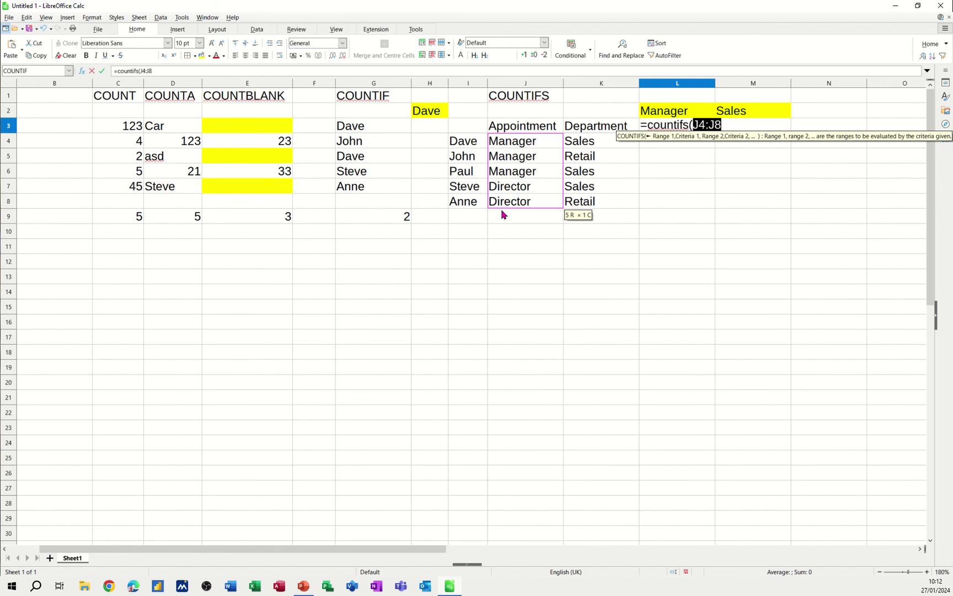
{"action": "type", "text": ","}
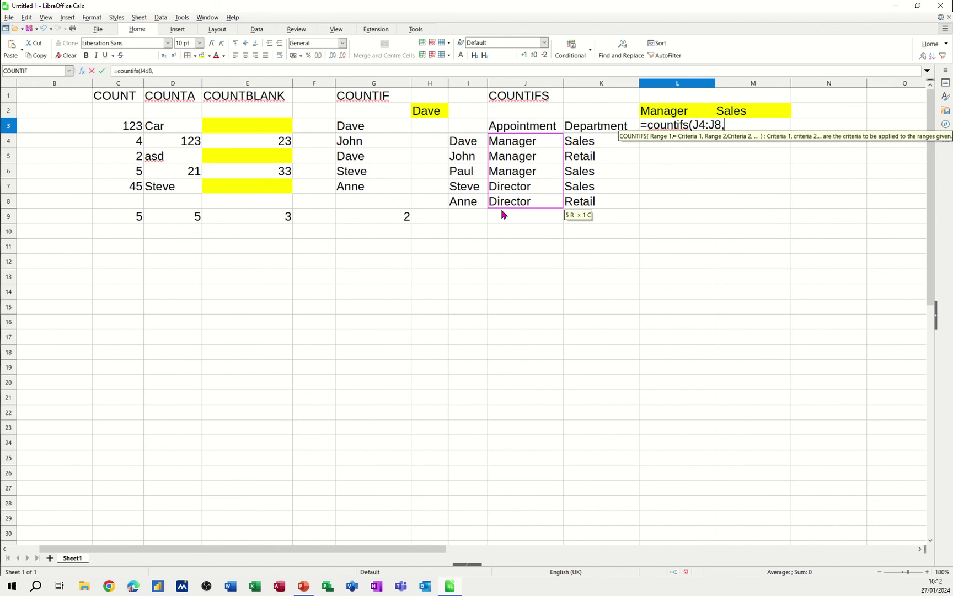
{"action": "left_click", "coordinate": [671, 114]}
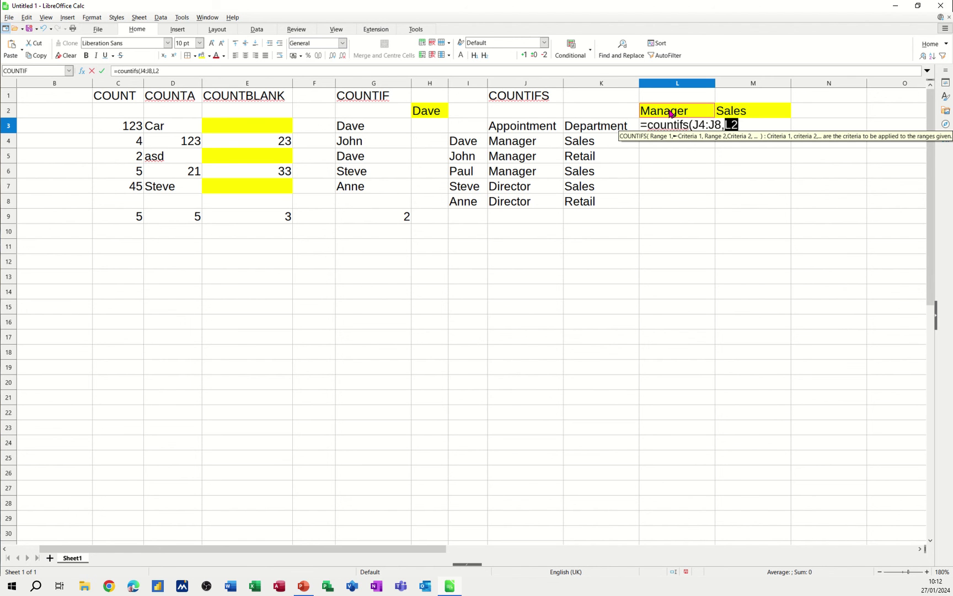
{"action": "type", "text": ","}
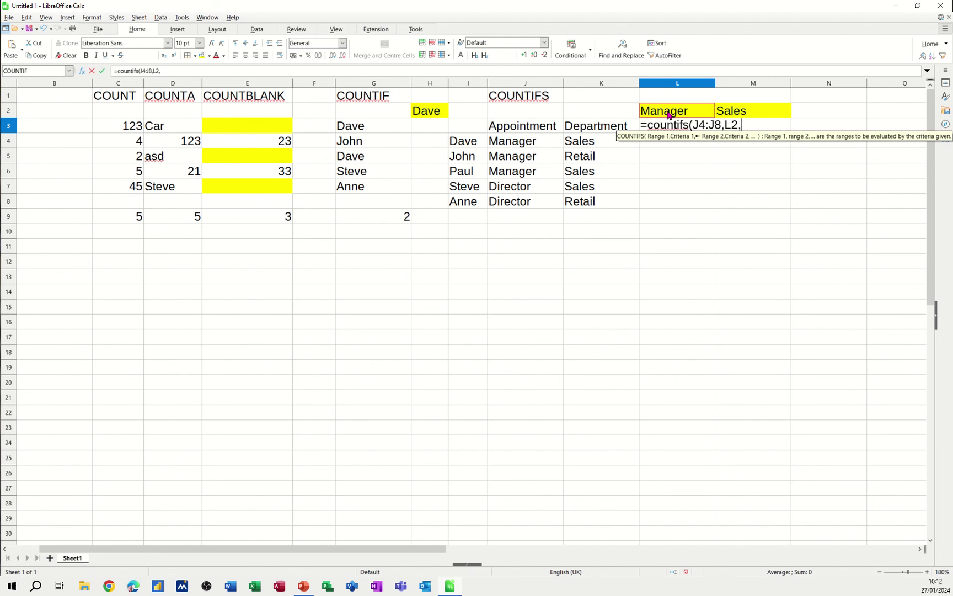
{"action": "left_click_drag", "start_coordinate": [603, 143], "coordinate": [603, 202]}
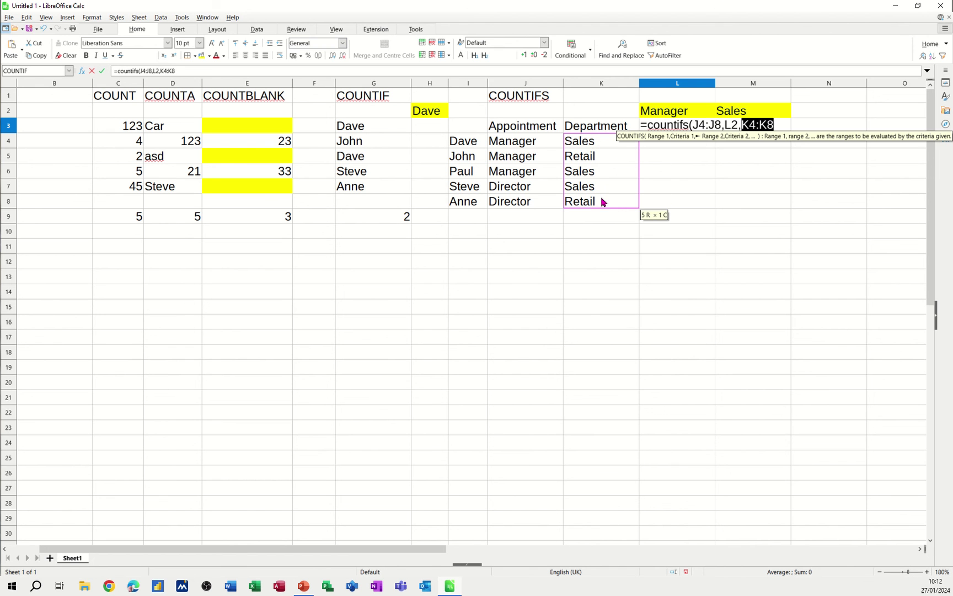
{"action": "type", "text": ","}
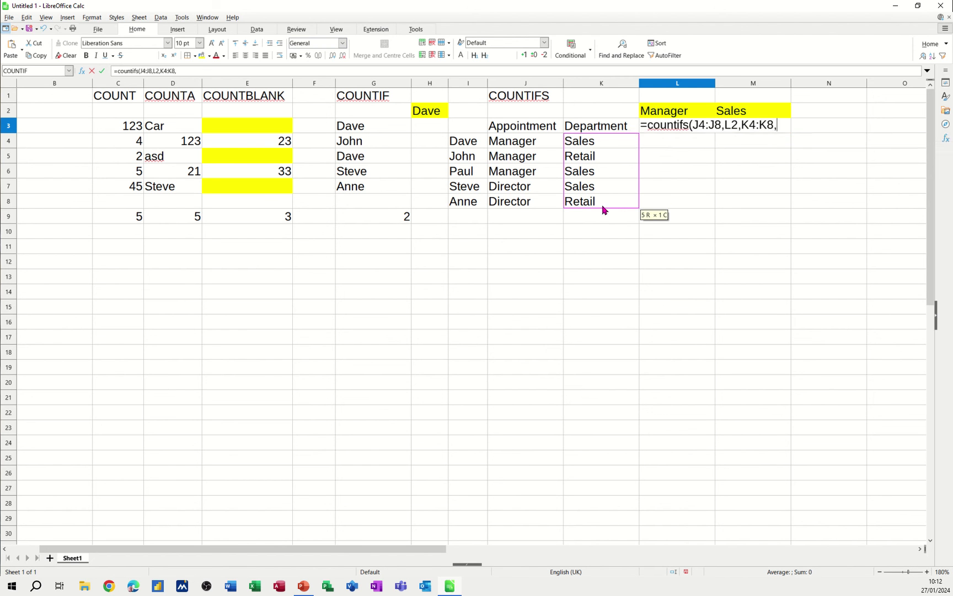
{"action": "left_click", "coordinate": [751, 117]}
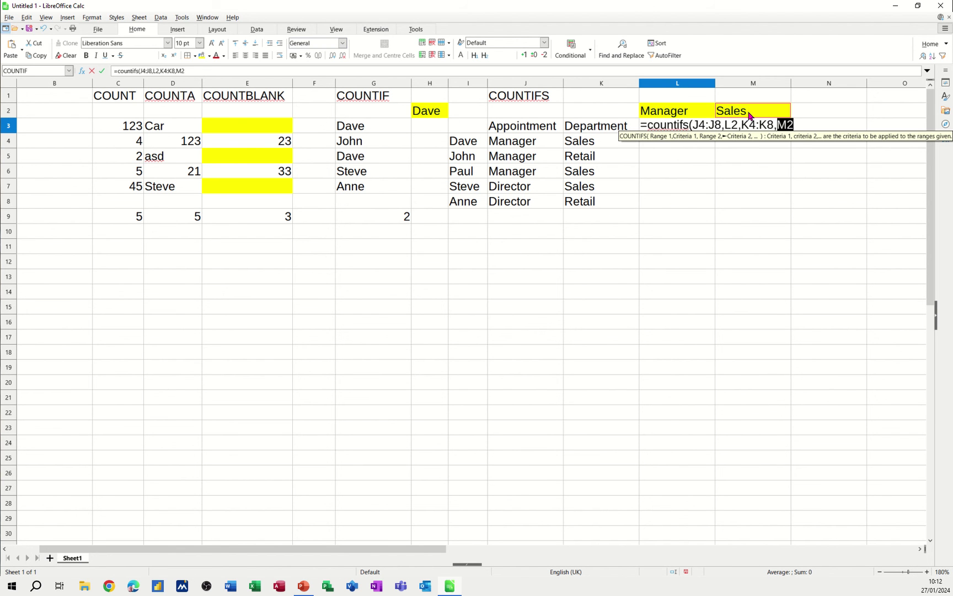
{"action": "type", "text": ")"}
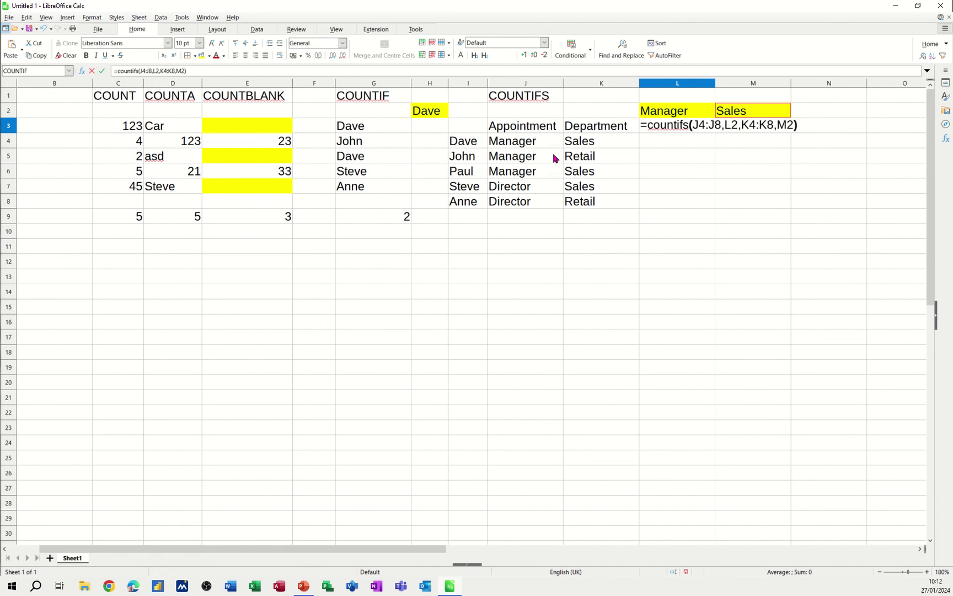
{"action": "left_click", "coordinate": [102, 71]}
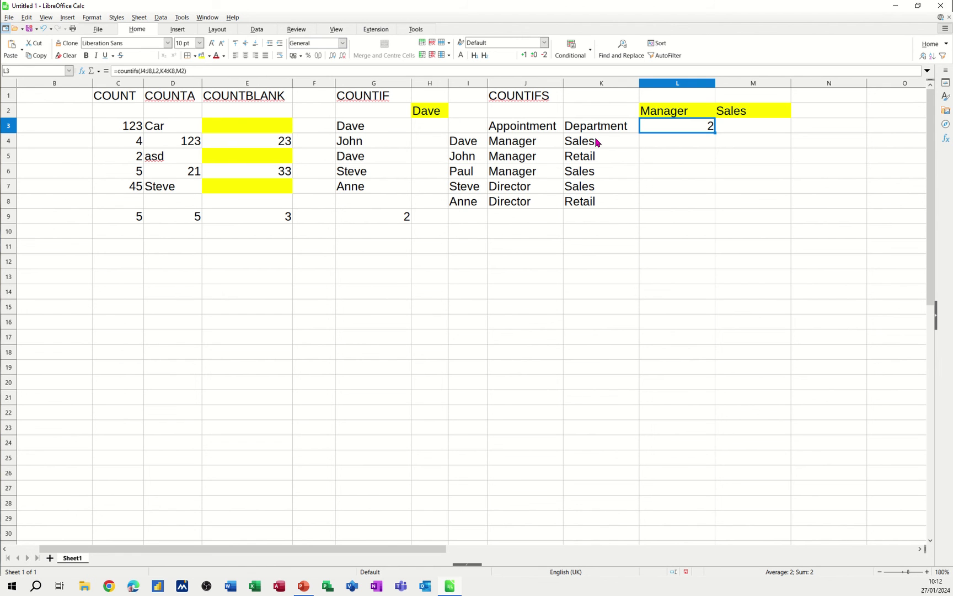
Replace Sales with Retail in K4 so the COUNTIFS result in L3 drops to 1.
{"action": "left_click", "coordinate": [598, 141]}
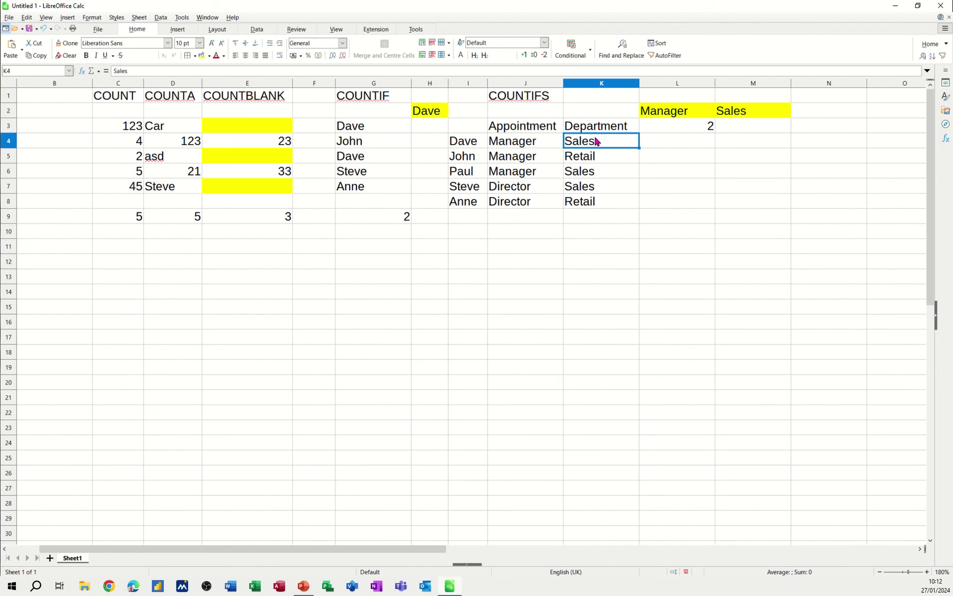
{"action": "type", "text": "Retail"}
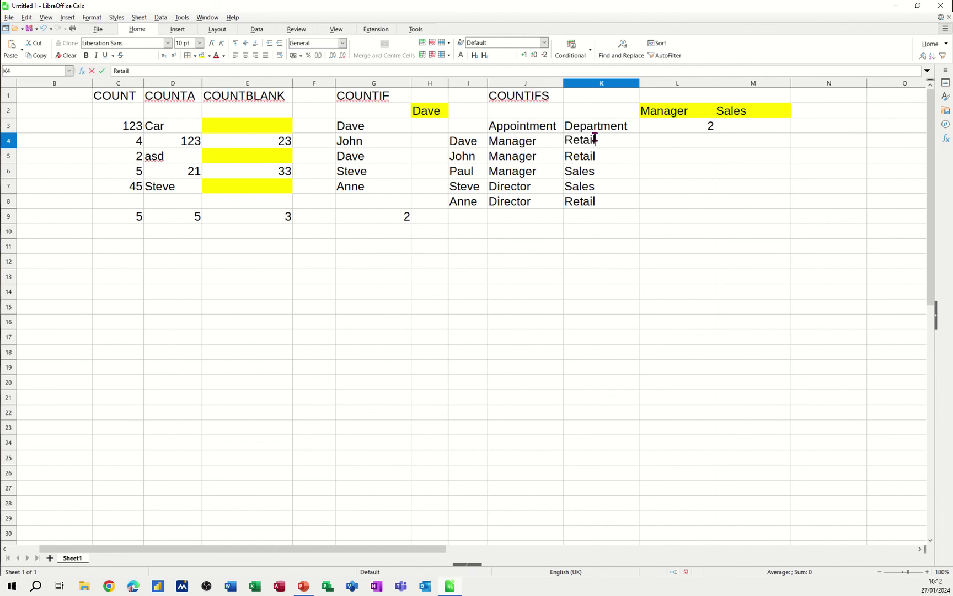
{"action": "key", "text": "Return"}
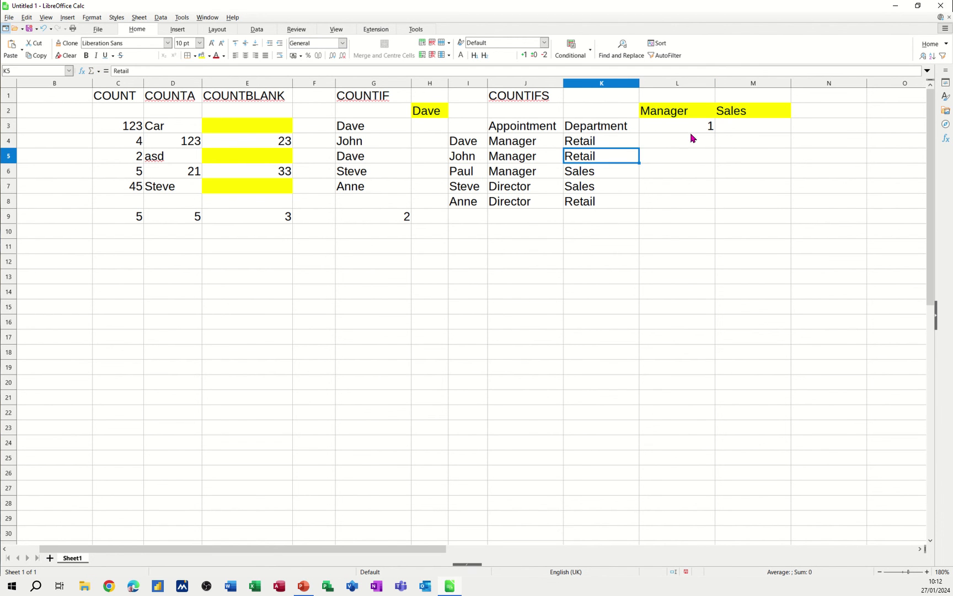
{"action": "left_click", "coordinate": [691, 135]}
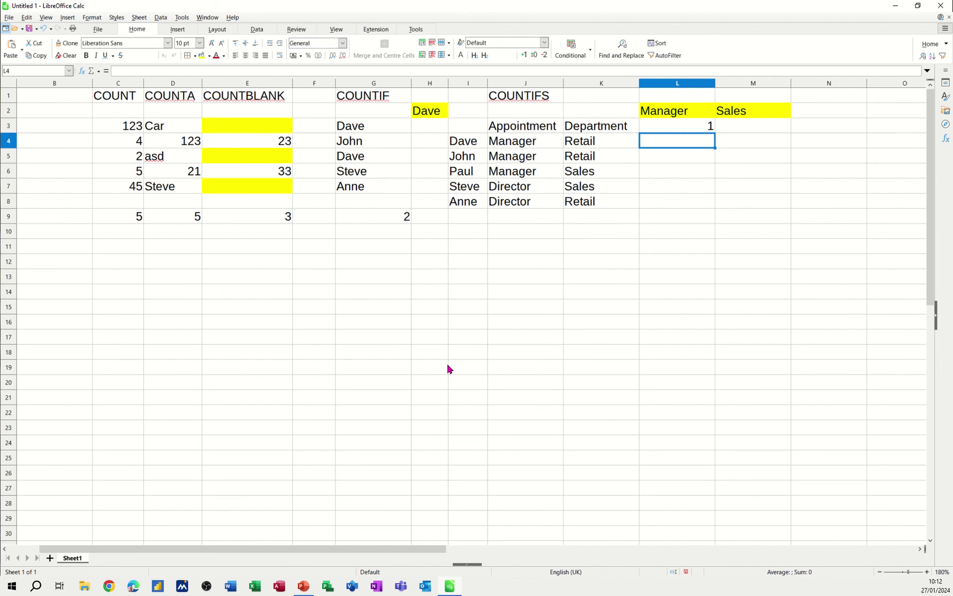